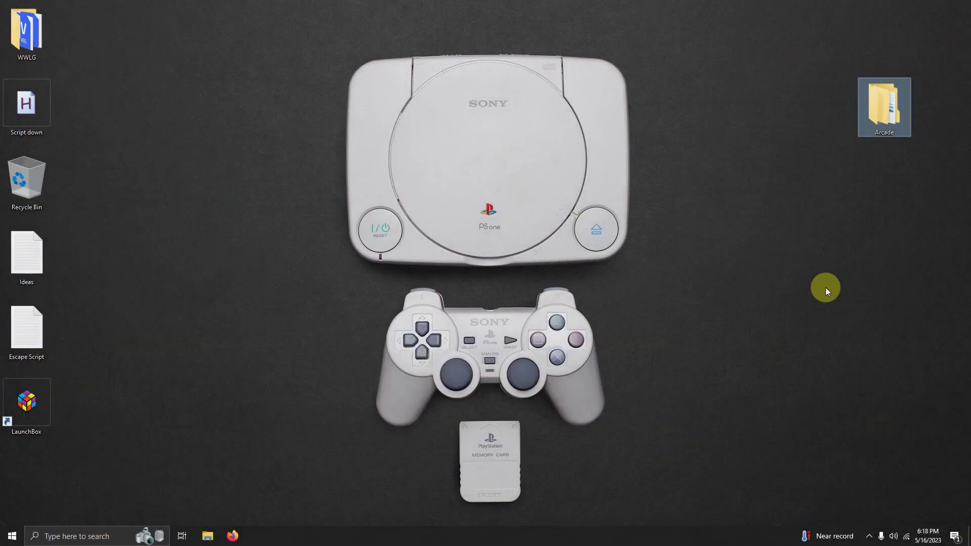
Extract the Duckstation folder from the PS1 Necessities archive into Arcade's Emulators folder and remove the archive from the desktop.
double_click(875, 122)
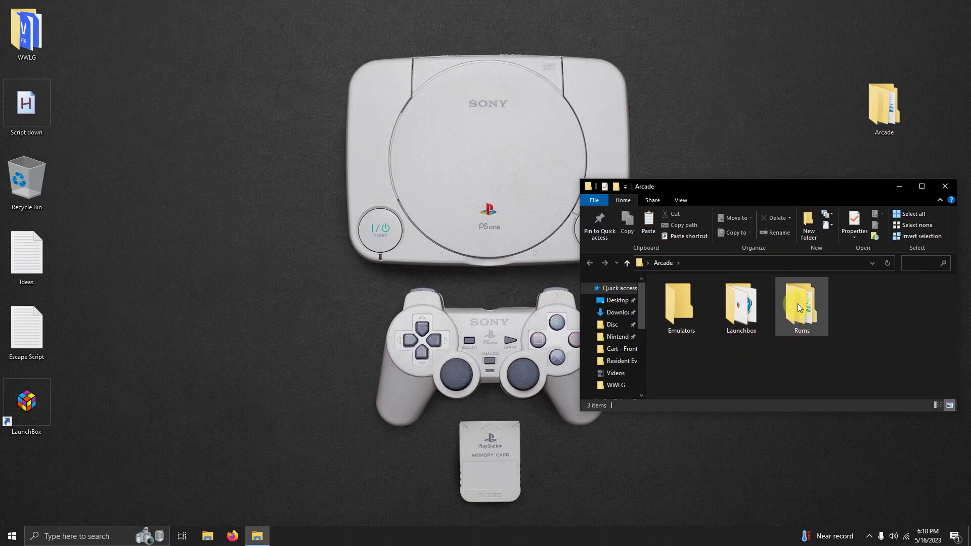
mouse_move(798, 306)
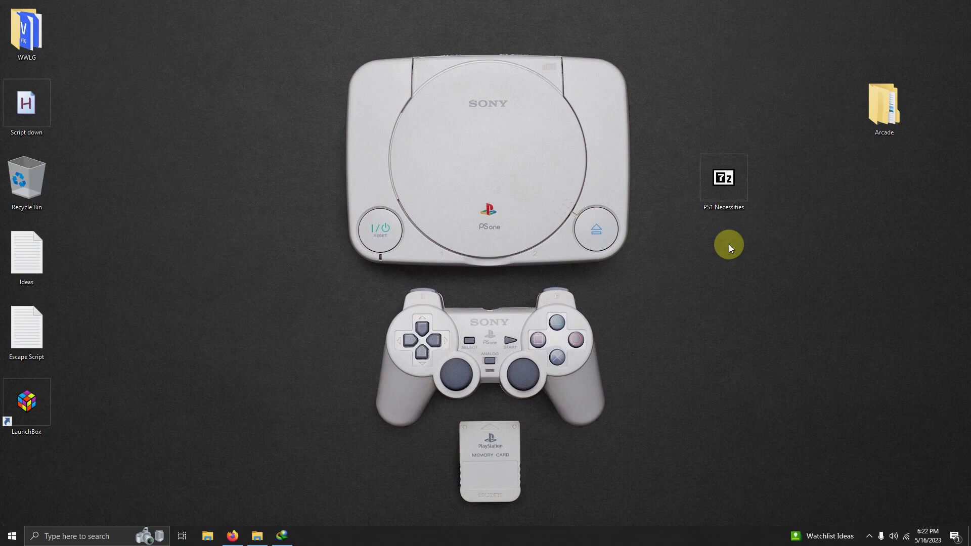
double_click(736, 192)
left_click_drag(419, 323, 102, 138)
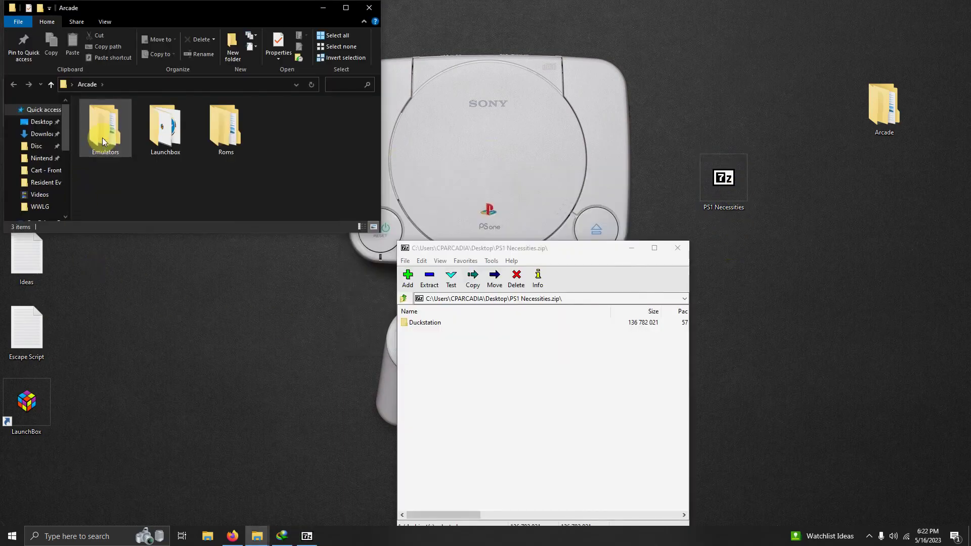
left_click(677, 248)
right_click(718, 194)
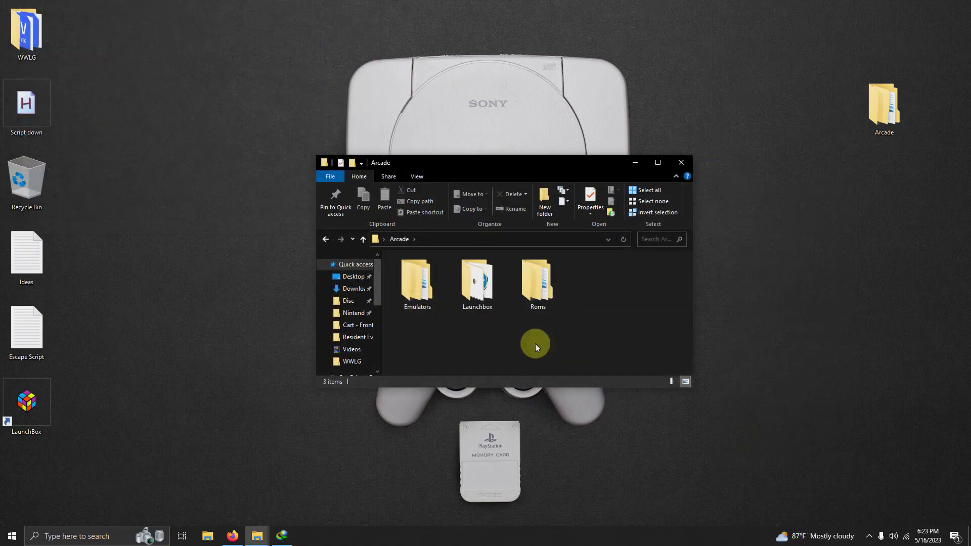
Launch duckstation-qt-x64-ReleaseLTCG from the Emulators\Duckstation folder and download and install the available update.
double_click(416, 283)
double_click(419, 273)
scroll(427, 333, "down", 3)
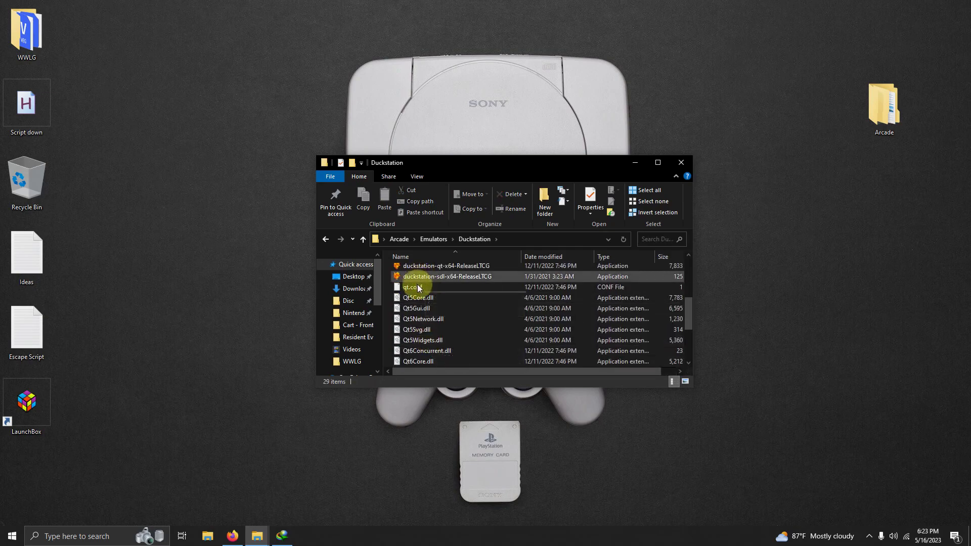
scroll(420, 298, "up", 1)
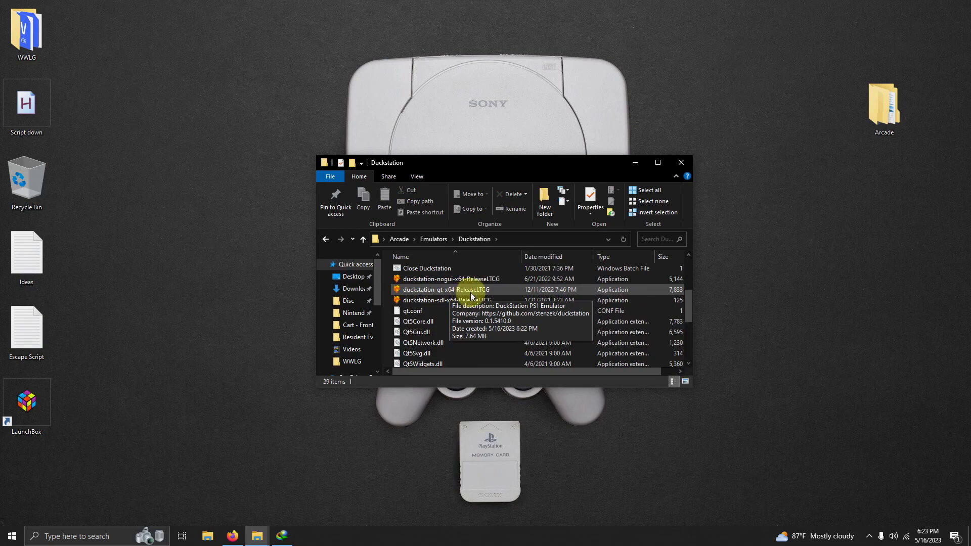
double_click(428, 291)
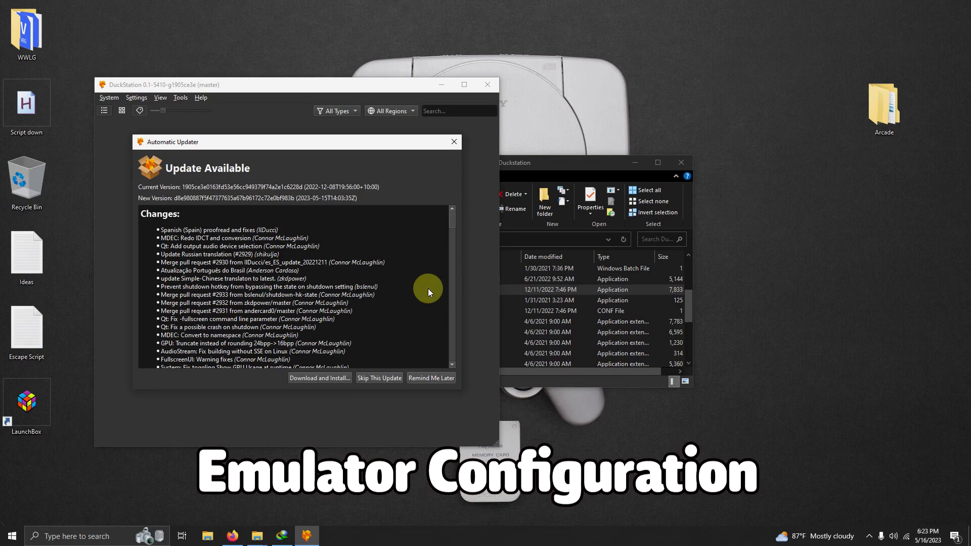
left_click(338, 377)
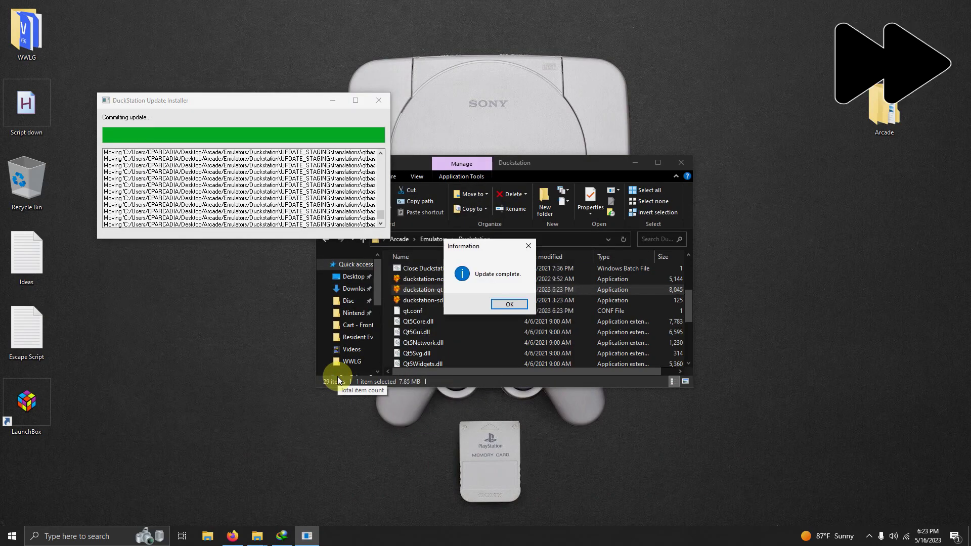
left_click(510, 304)
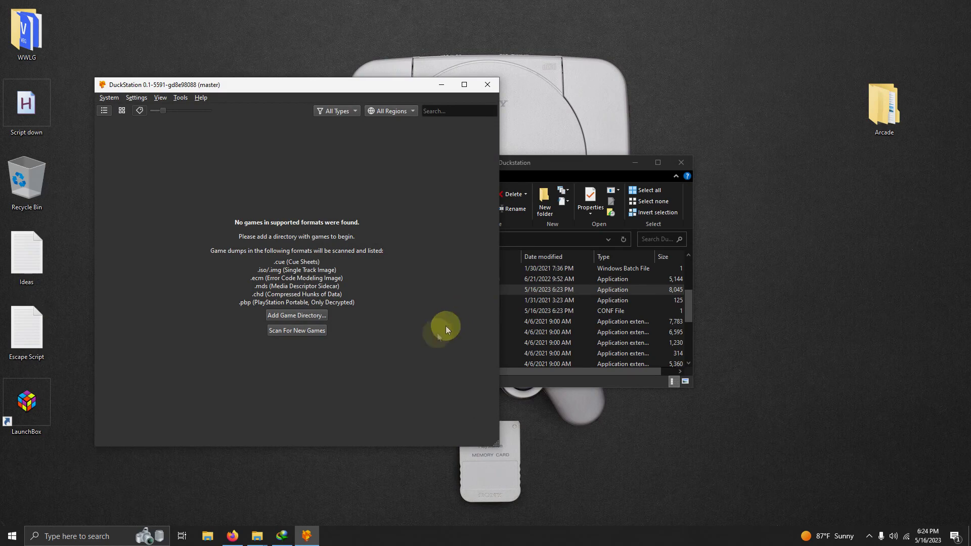
Add the Desktop\Arcade\Roms folder as a game directory and have it scanned recursively.
left_click(311, 316)
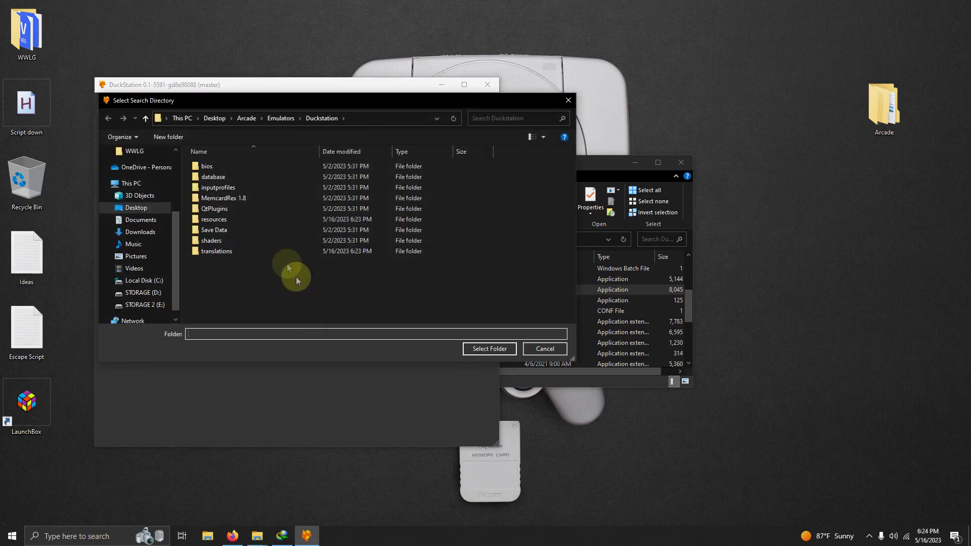
left_click(143, 211)
double_click(210, 166)
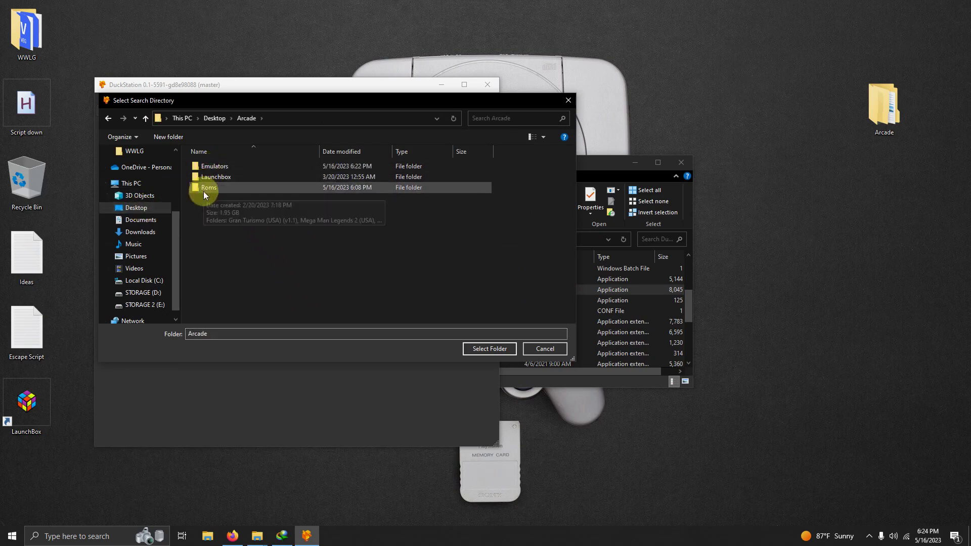
left_click(204, 189)
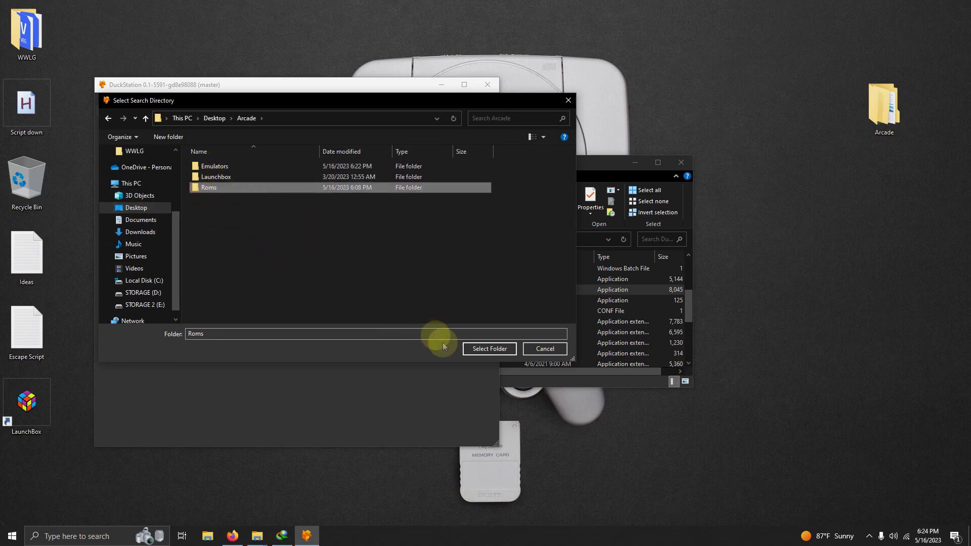
left_click(472, 348)
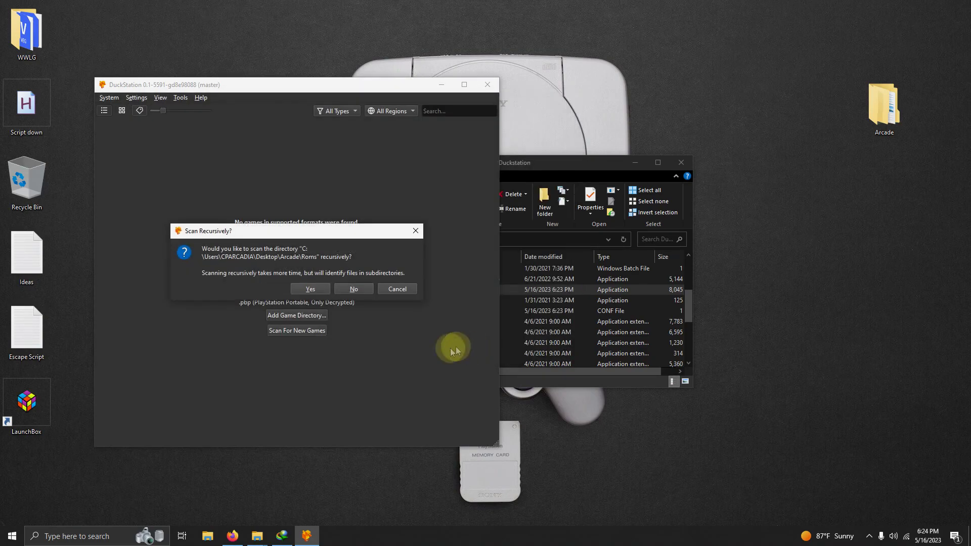
left_click(299, 291)
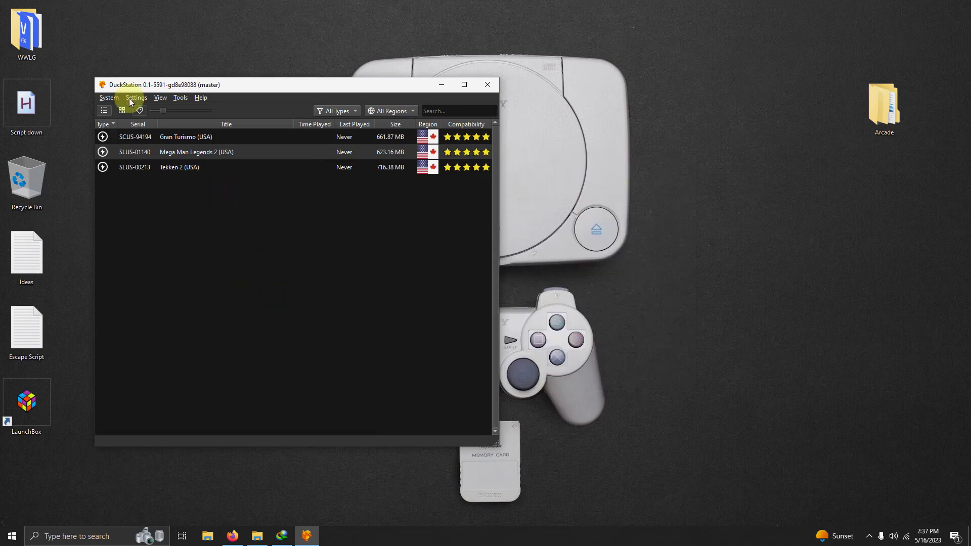
In the display settings, choose NVIDIA GeForce GTX 1660 SUPER as the graphics adapter.
left_click(130, 98)
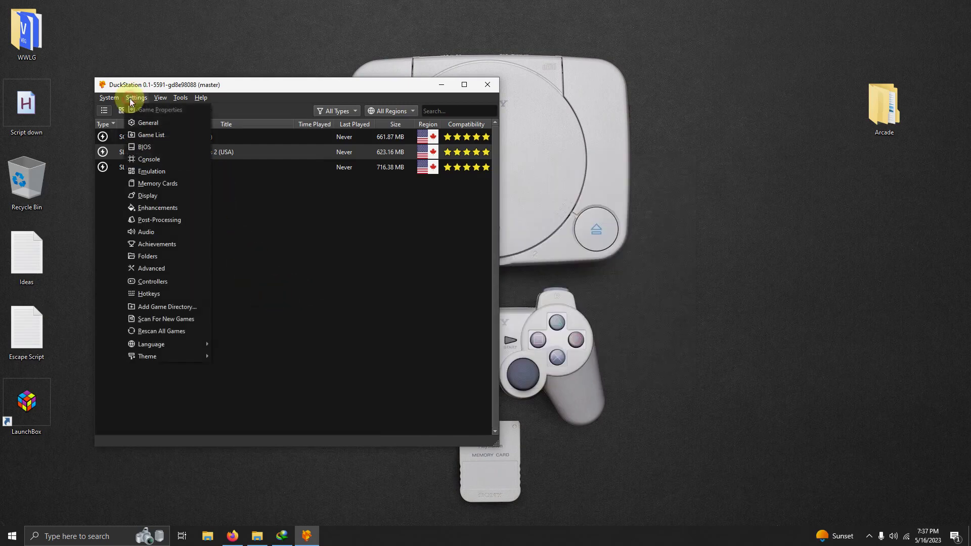
left_click(156, 193)
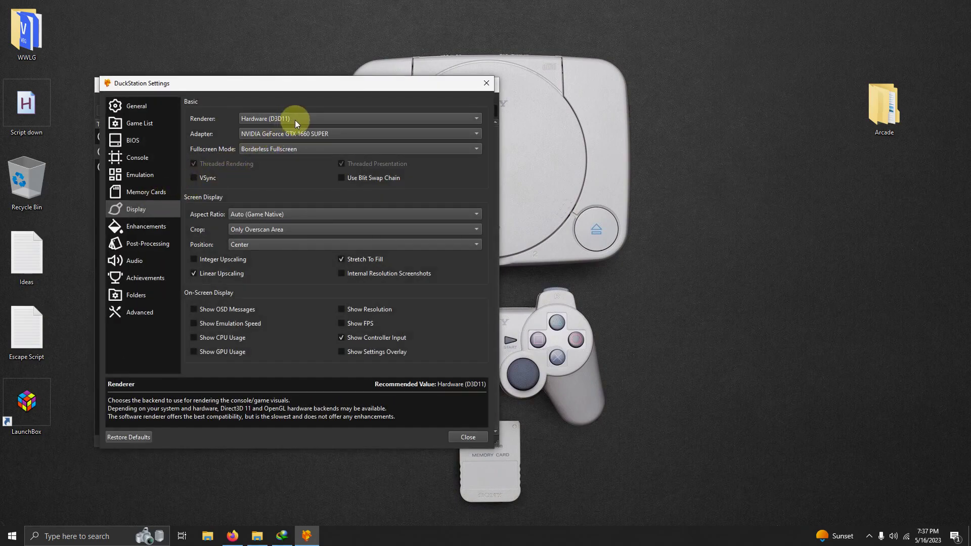
left_click(324, 135)
left_click(321, 134)
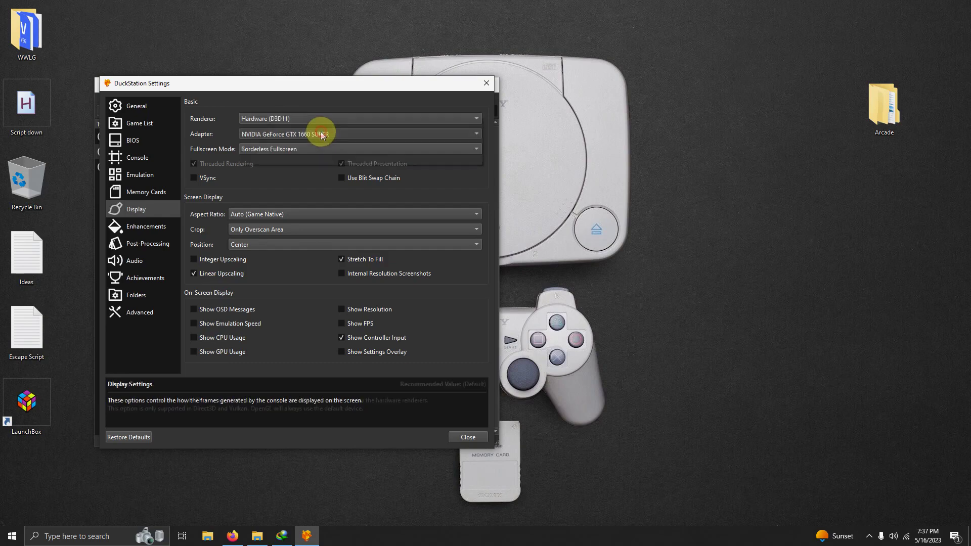
In the enhancement settings, set the internal resolution scale to 6x (for 1440p) and close the settings.
left_click(154, 227)
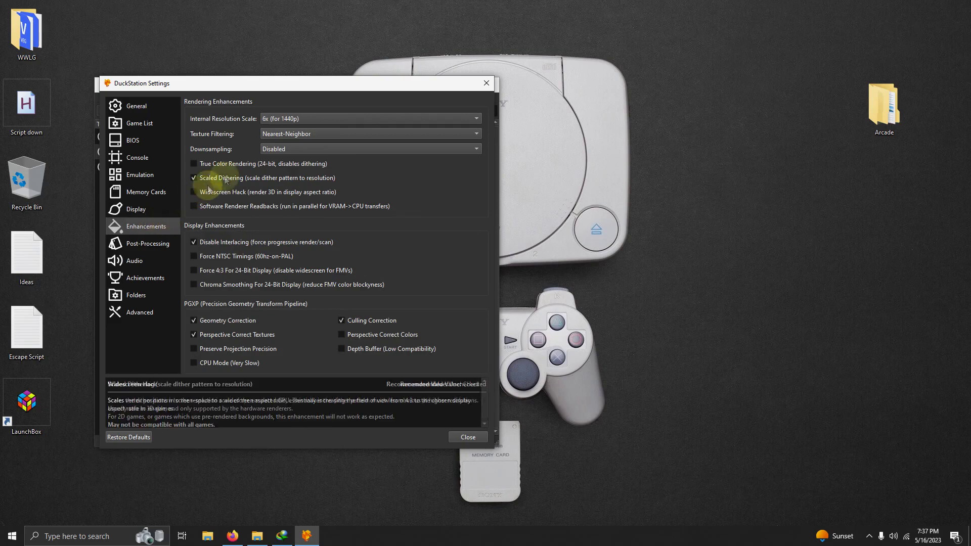
left_click(324, 119)
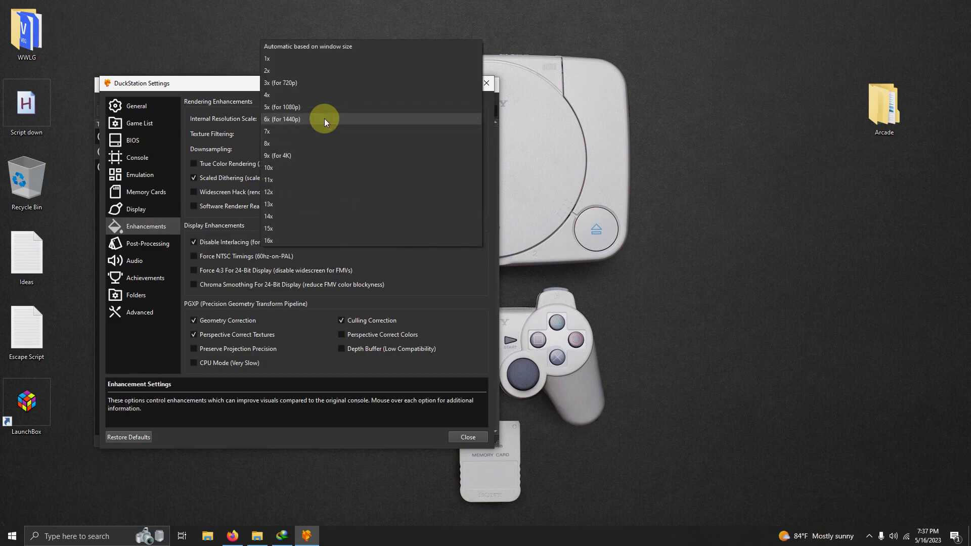
left_click(323, 119)
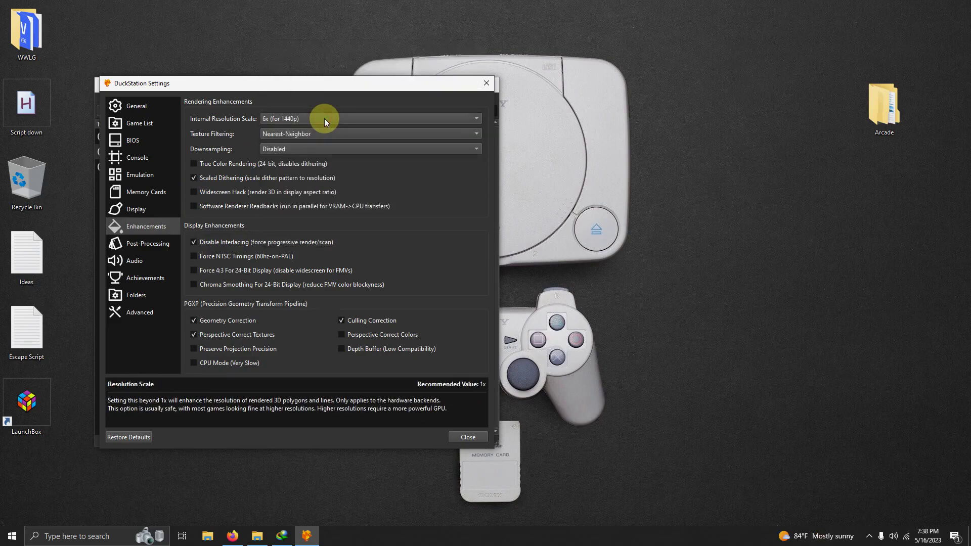
left_click(466, 441)
In the controller settings, set the controller type of Controller Port 1 to Analog Controller.
left_click(135, 98)
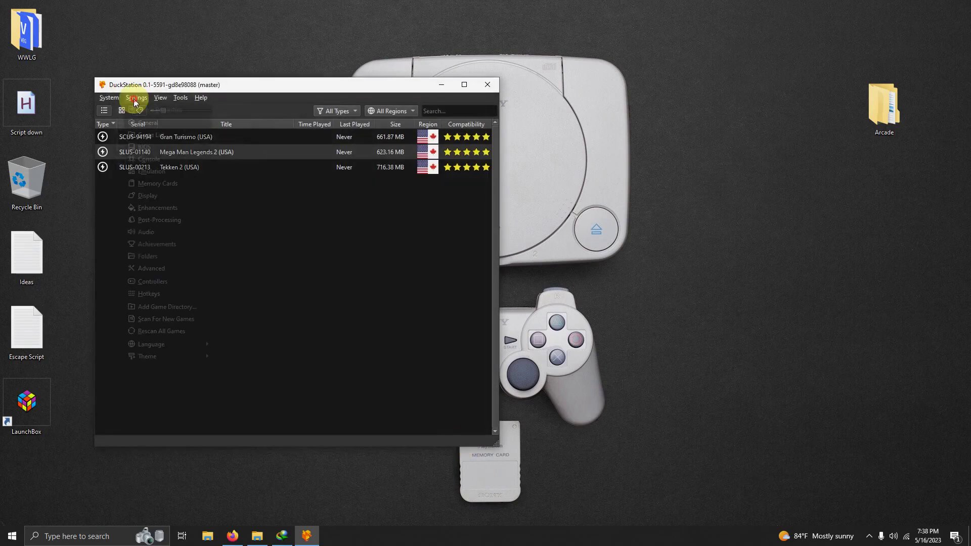
left_click(160, 284)
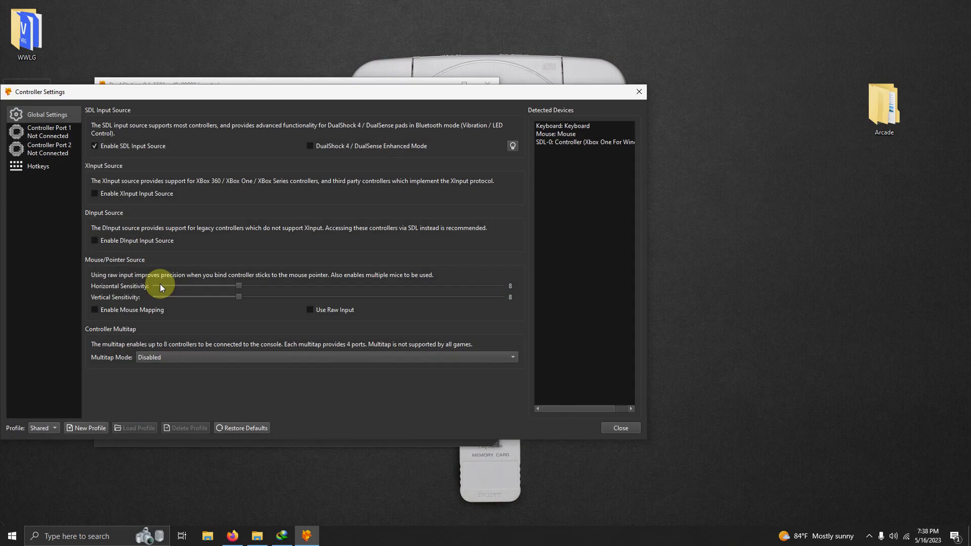
left_click(59, 134)
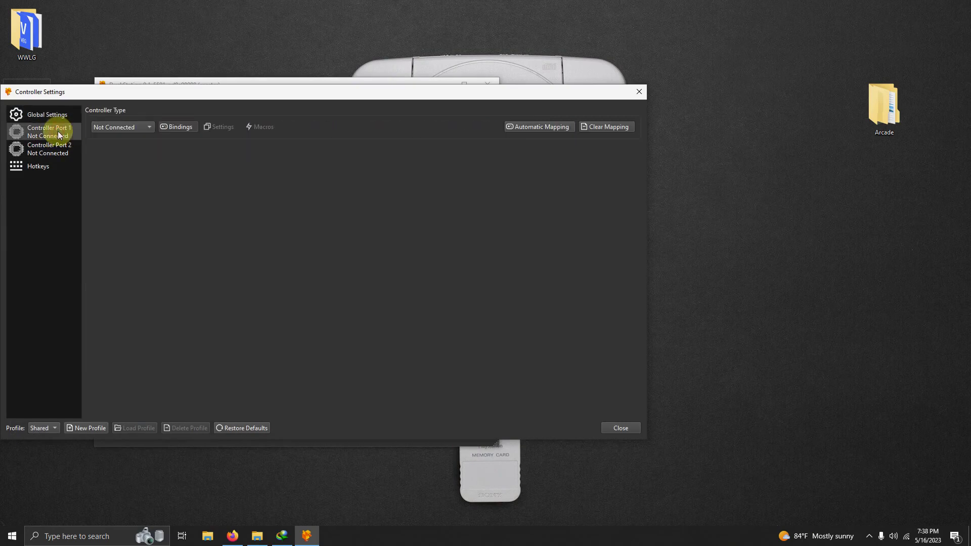
left_click(129, 130)
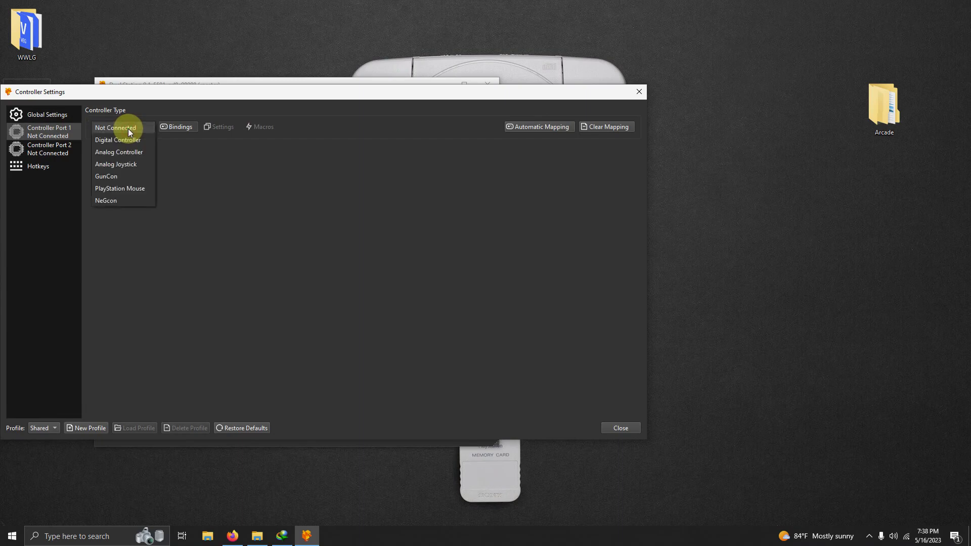
left_click(124, 152)
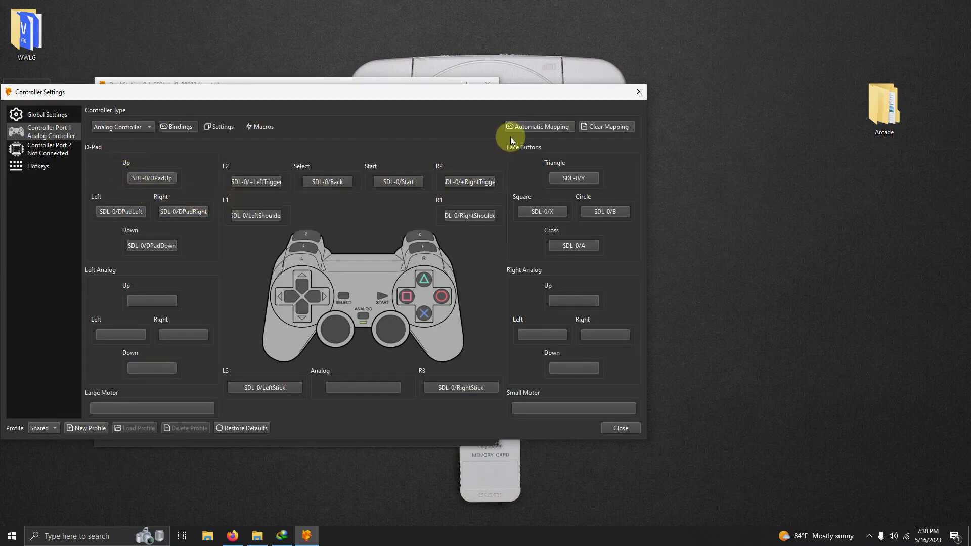
Automatically map Controller Port 1 to the SDL-0 Xbox One controller and close the controller settings.
left_click(530, 127)
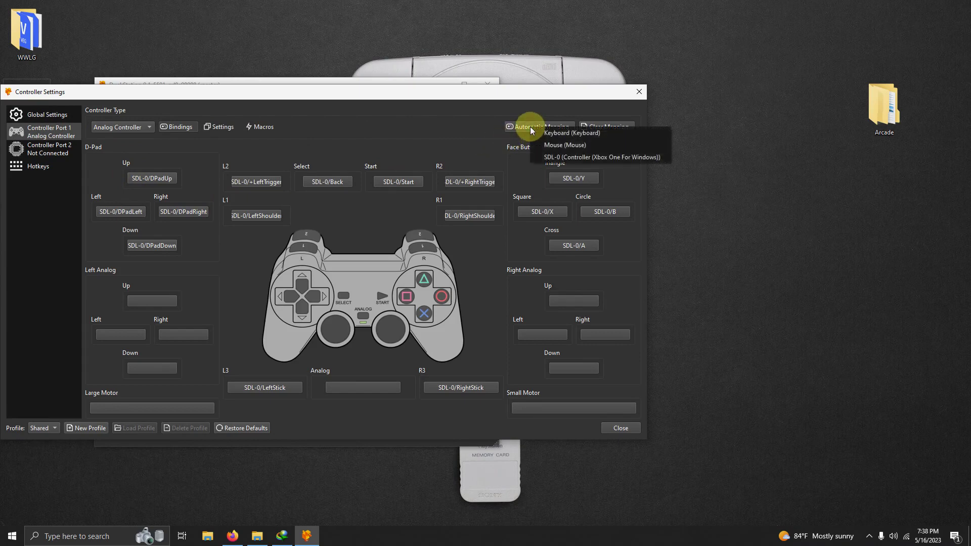
left_click(551, 157)
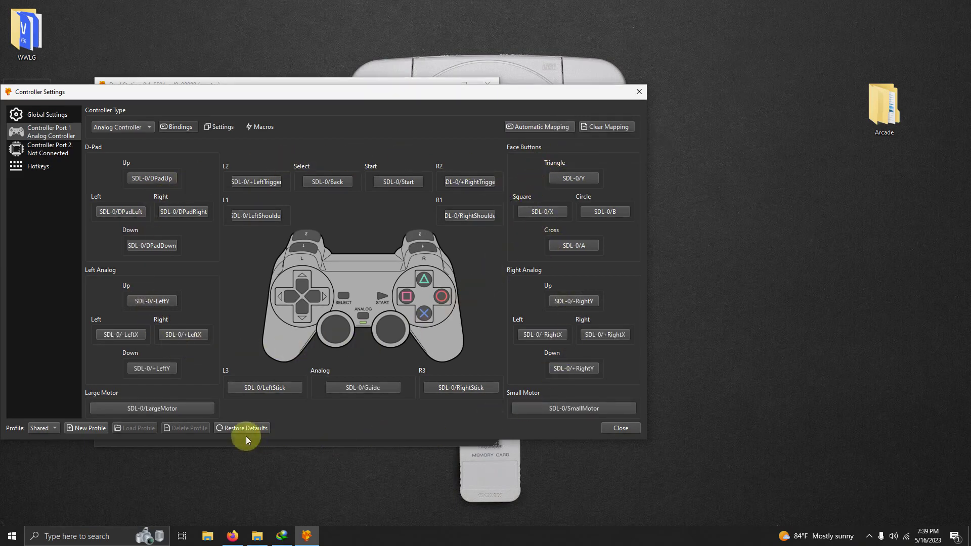
left_click(621, 429)
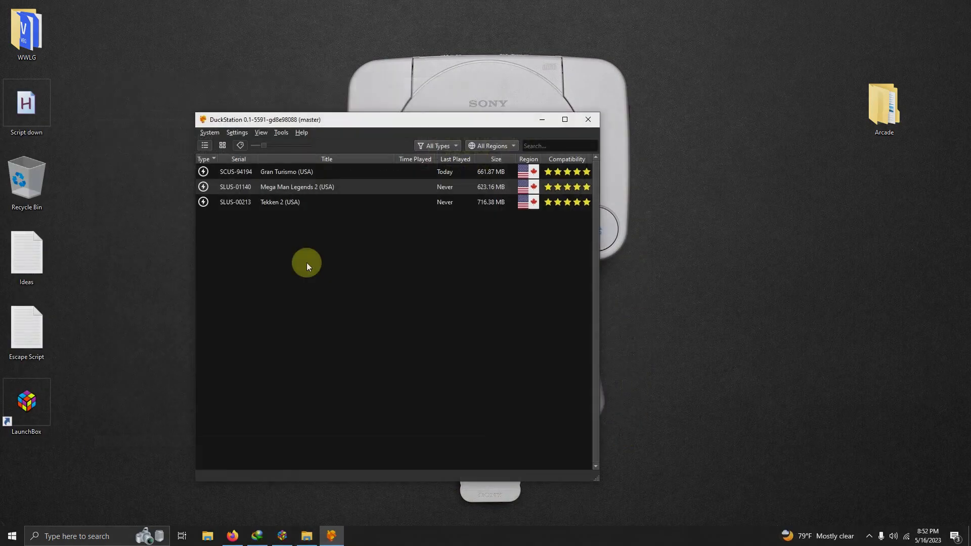
Set the BIOS directory to the bios folder inside Emulators\Duckstation, close the settings and exit DuckStation.
left_click(230, 132)
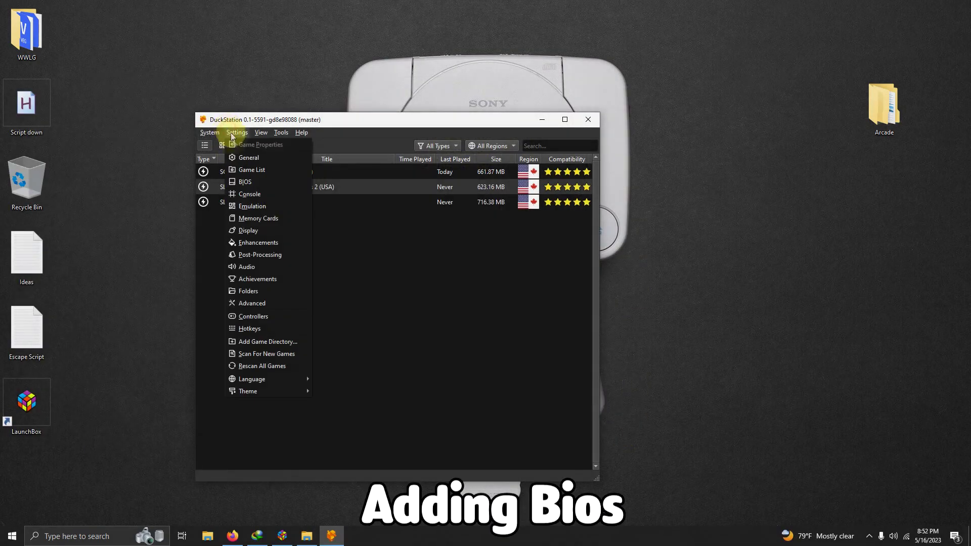
left_click(245, 183)
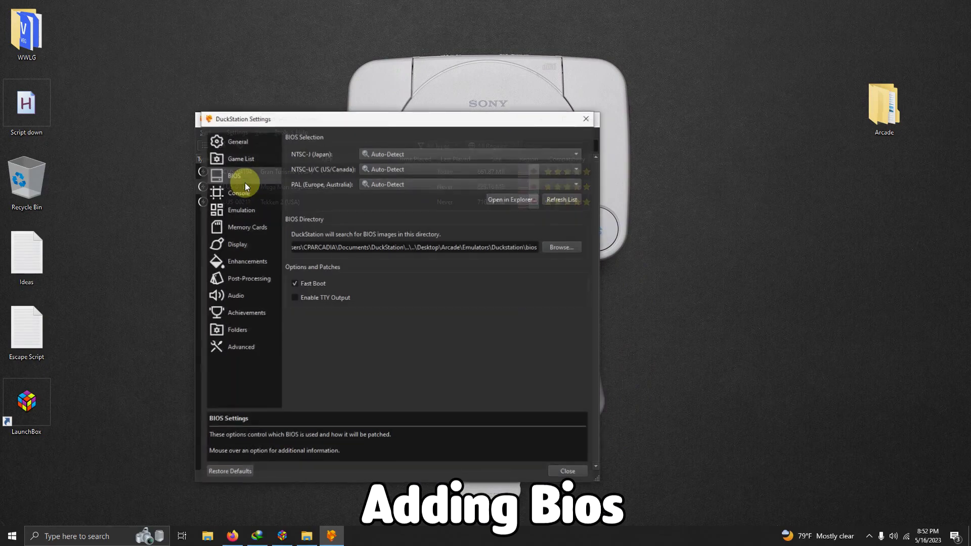
left_click(560, 247)
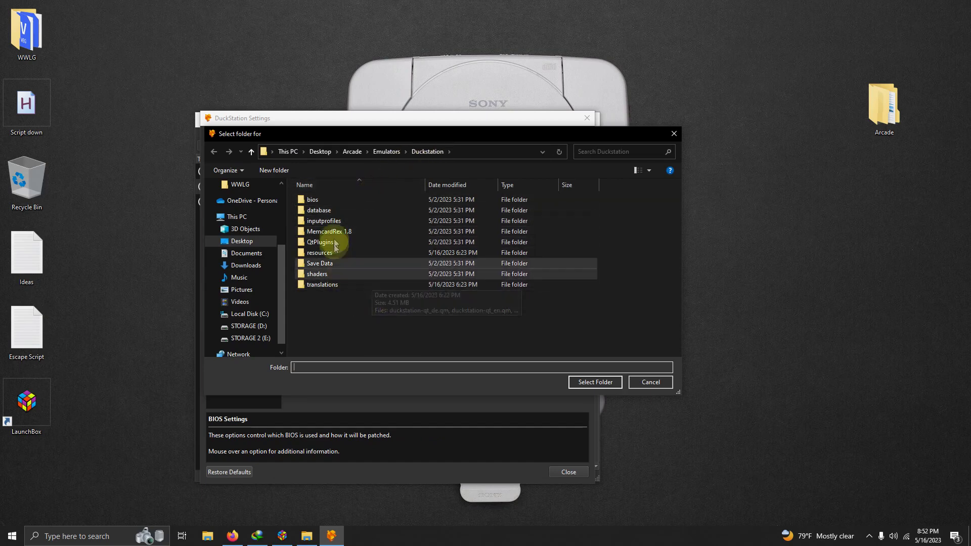
left_click(314, 201)
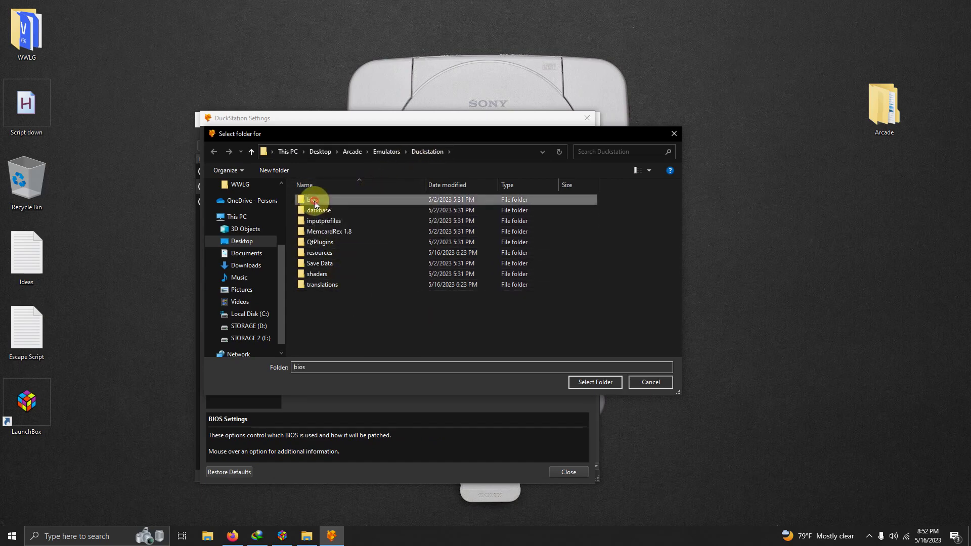
left_click(594, 382)
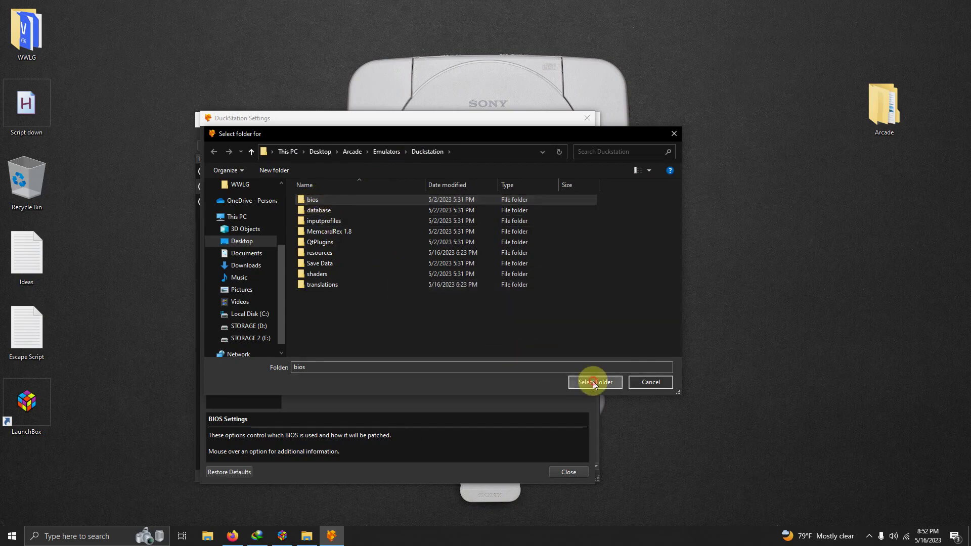
left_click(570, 472)
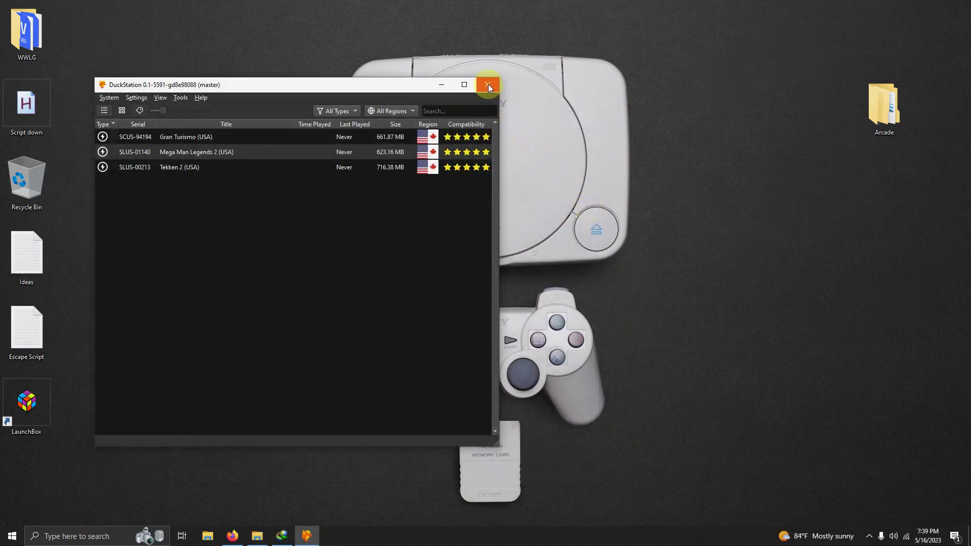
left_click(488, 85)
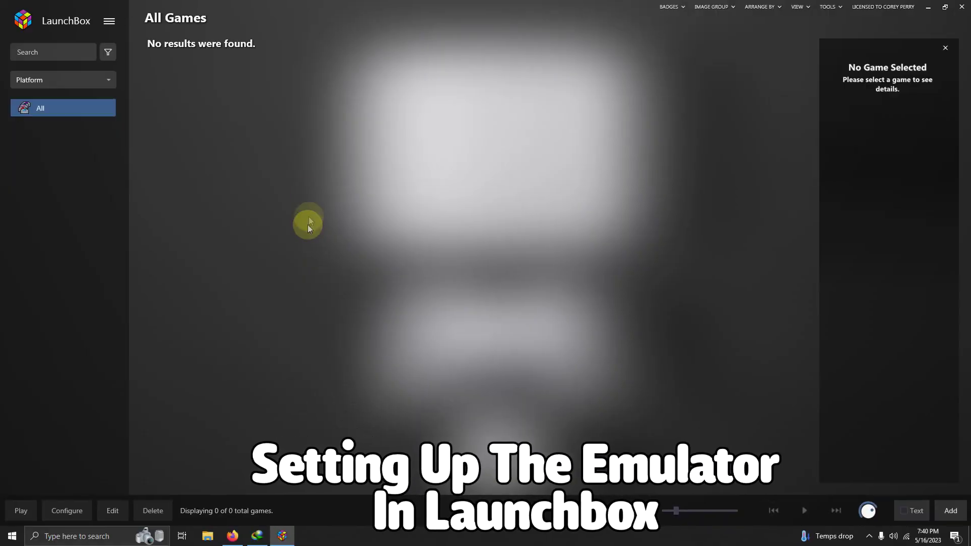
Open LaunchBox's emulator manager and start adding a new emulator named Duckstation.
left_click(107, 23)
mouse_move(164, 76)
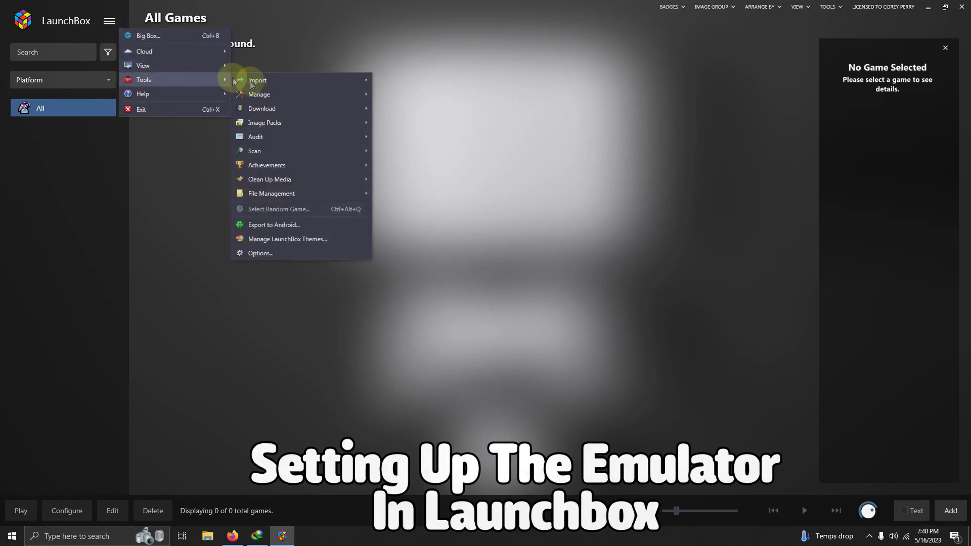
mouse_move(322, 93)
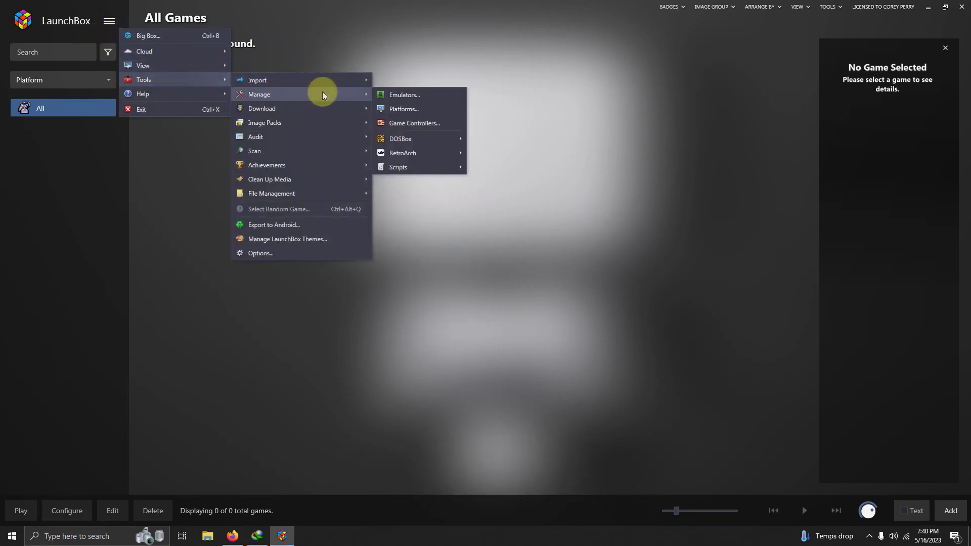
left_click(392, 94)
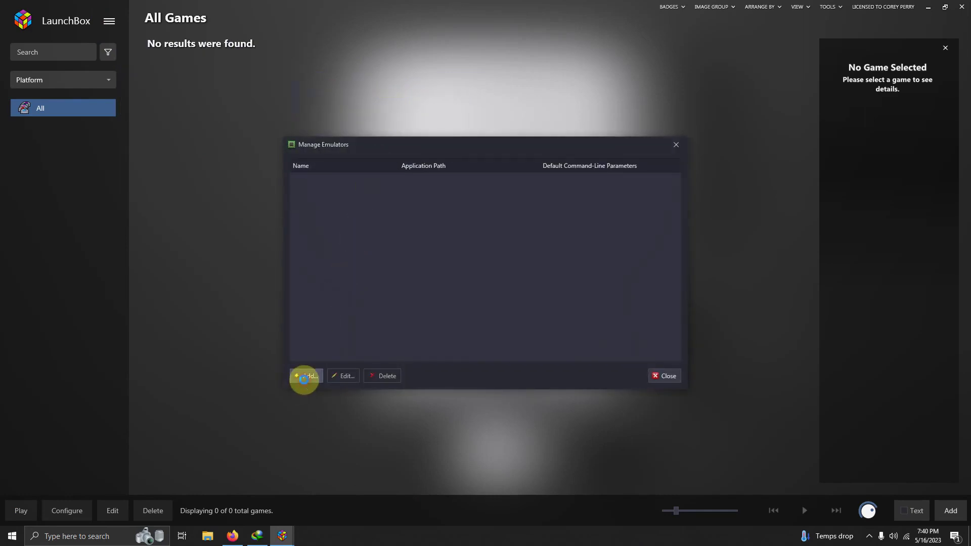
left_click(304, 377)
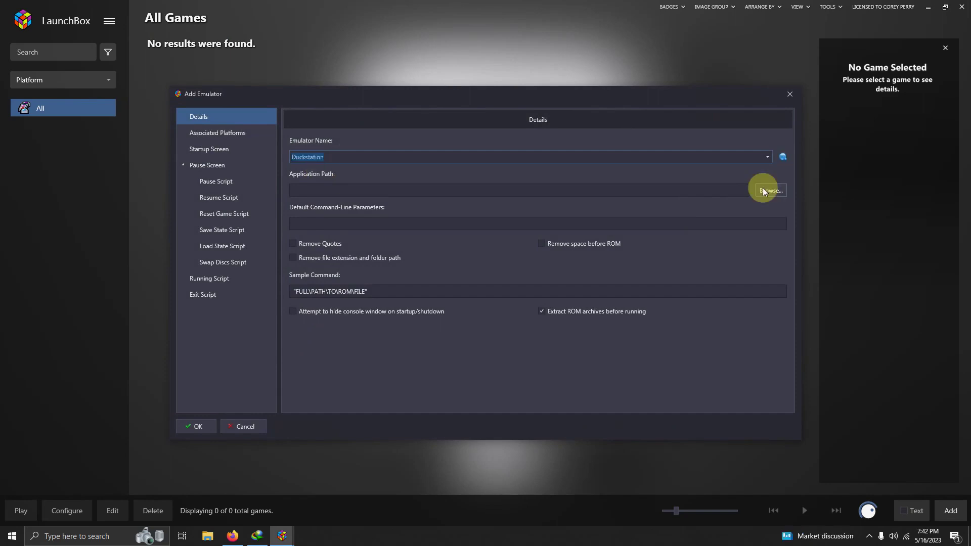
Set the emulator's application path to duckstation-qt-x64-ReleaseLTCG in the Desktop\Arcade\Emulators\Duckstation folder.
left_click(764, 191)
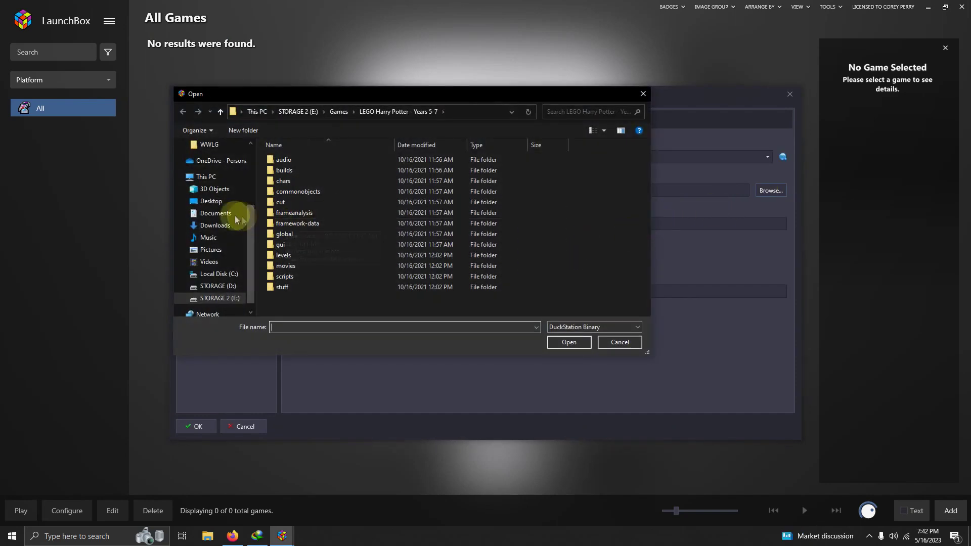
left_click(211, 201)
double_click(293, 159)
double_click(298, 160)
double_click(299, 161)
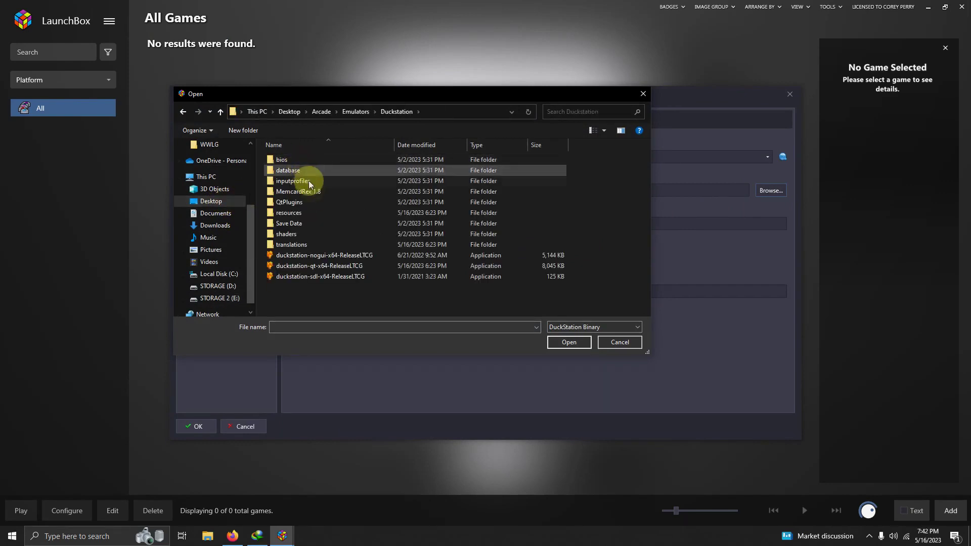
double_click(366, 266)
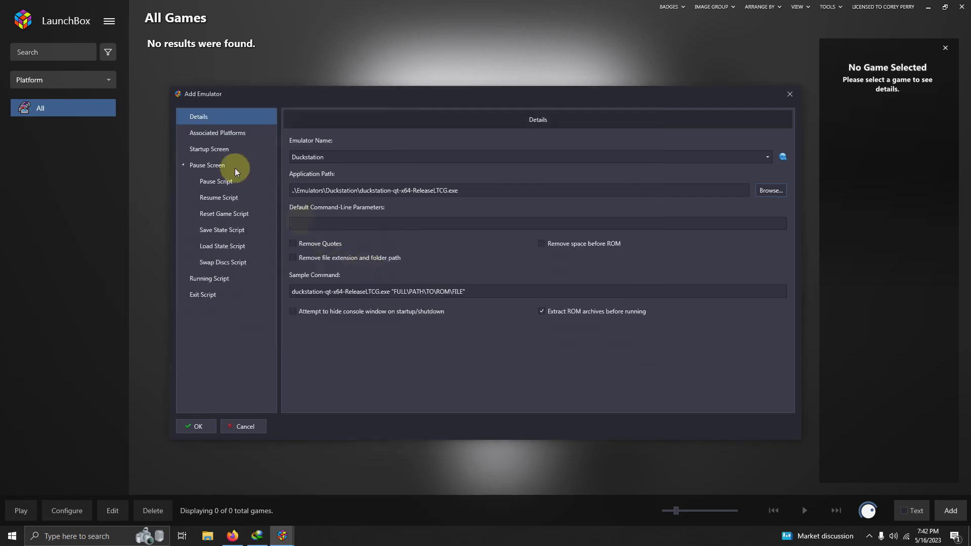
Check the associated platforms, set the running script to "$Esc:: { Process, Close, {{{StartupEXE}}} }" and save the emulator.
left_click(209, 135)
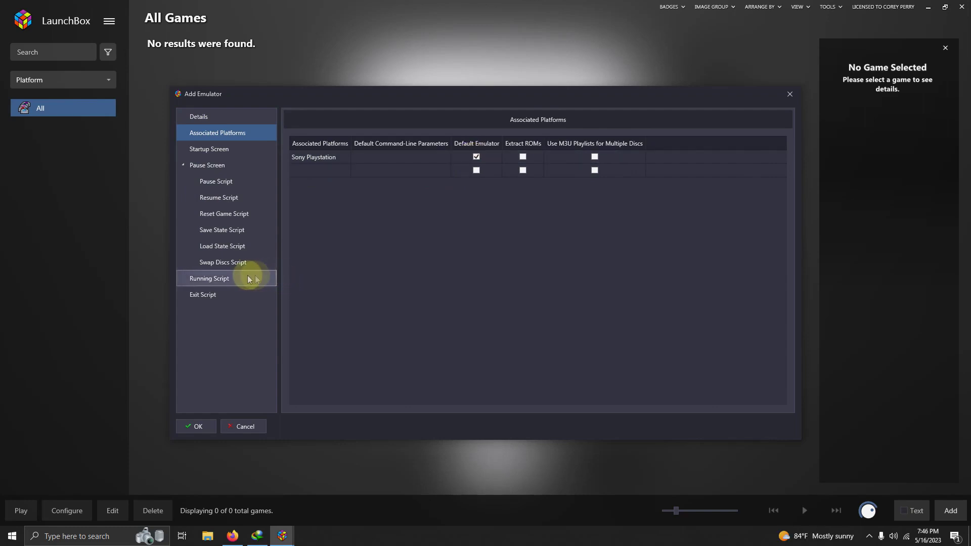
left_click(249, 279)
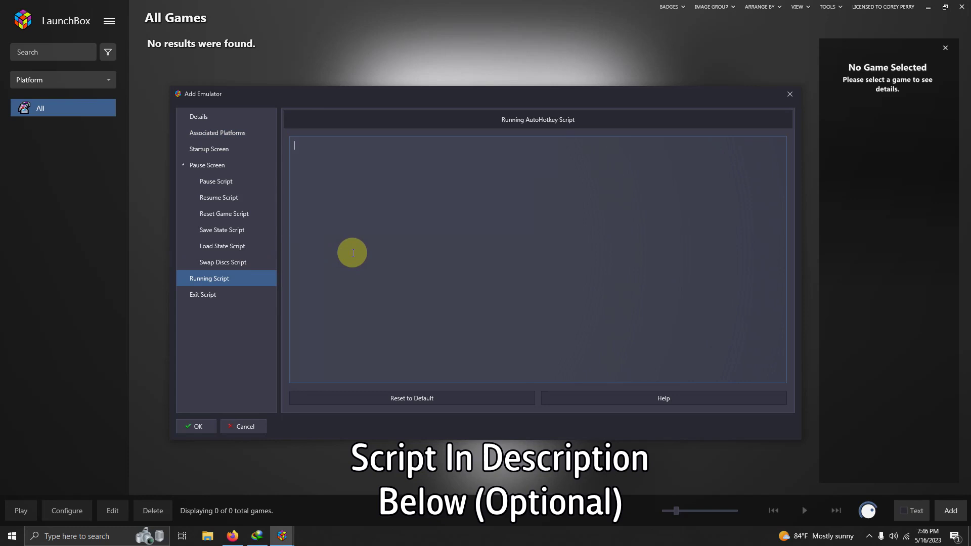
type("$Esc:: { \tProcess, Close, {{{StartupEXE}}} }")
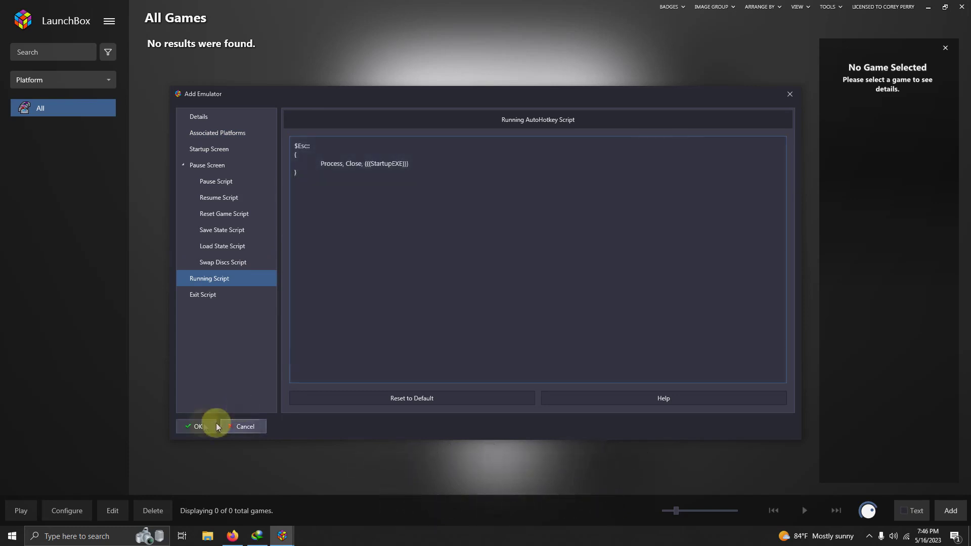
left_click(197, 426)
left_click(669, 376)
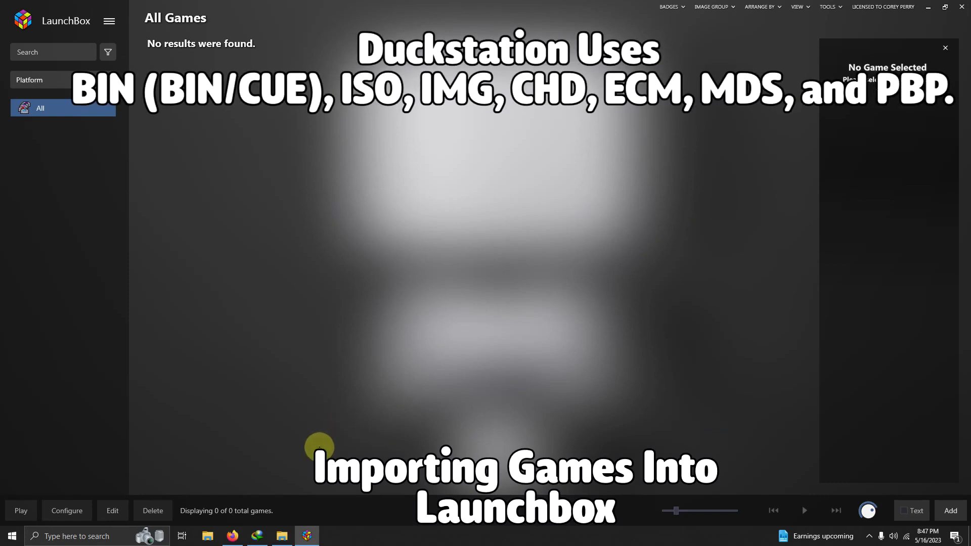
In File Explorer, search the Arcade\Roms folder for .cue files and bring all the matching games into LaunchBox for import.
left_click(282, 536)
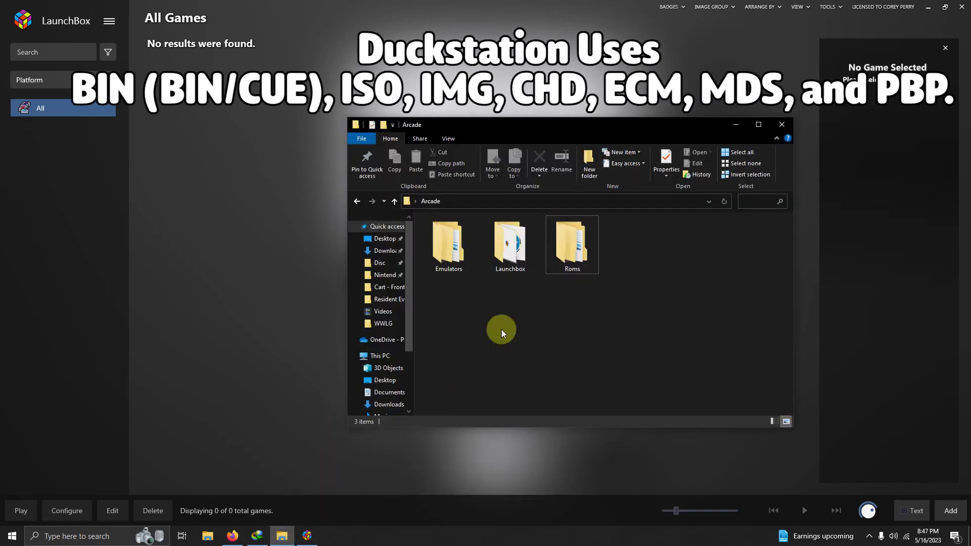
double_click(588, 244)
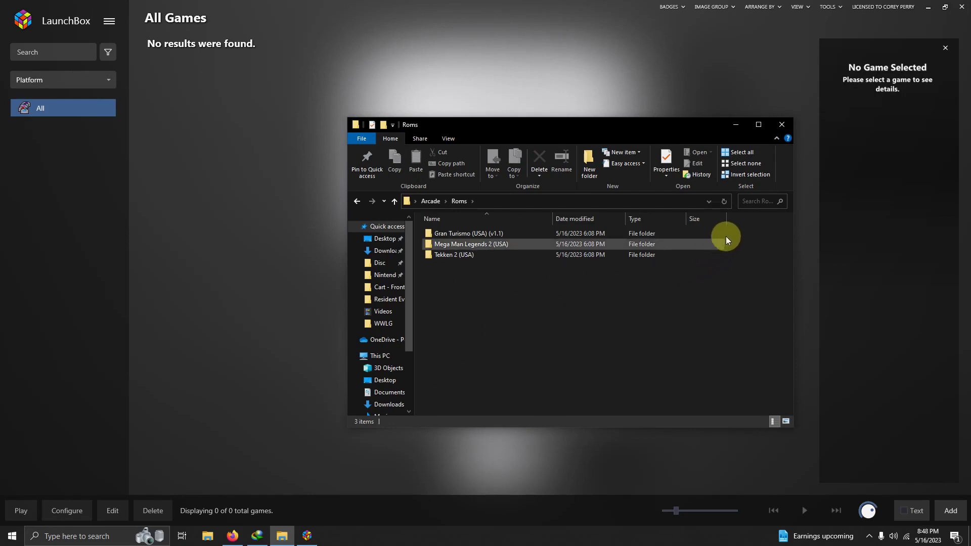
left_click(752, 203)
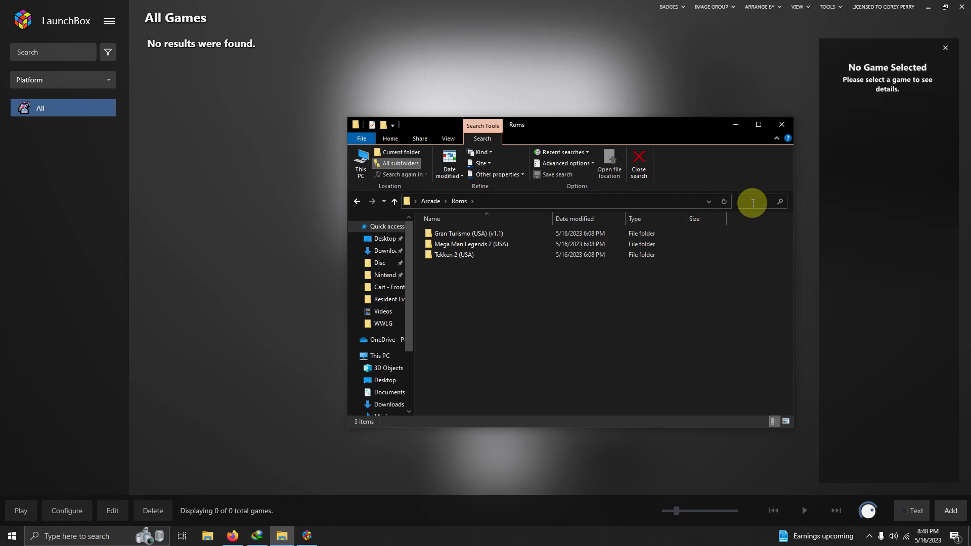
type(".cue")
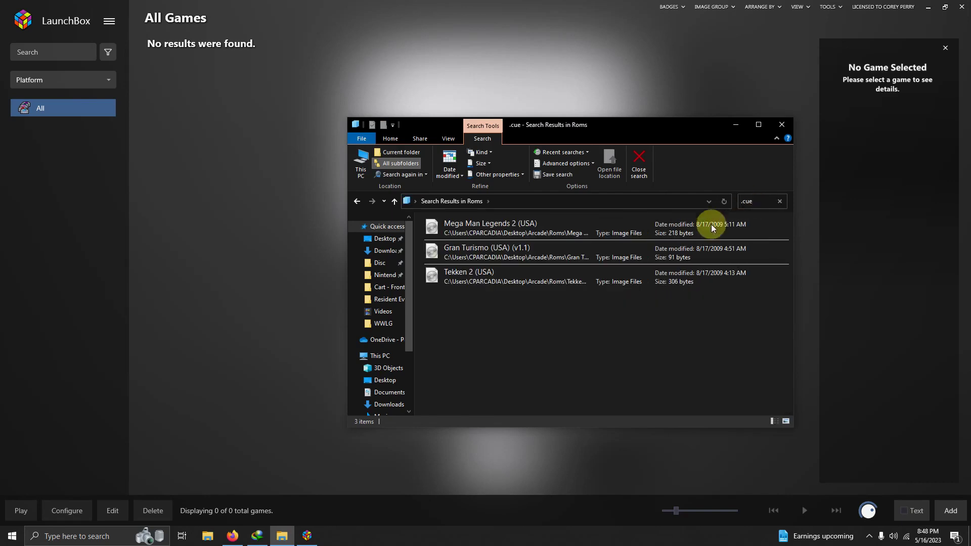
left_click_drag(565, 357, 214, 194)
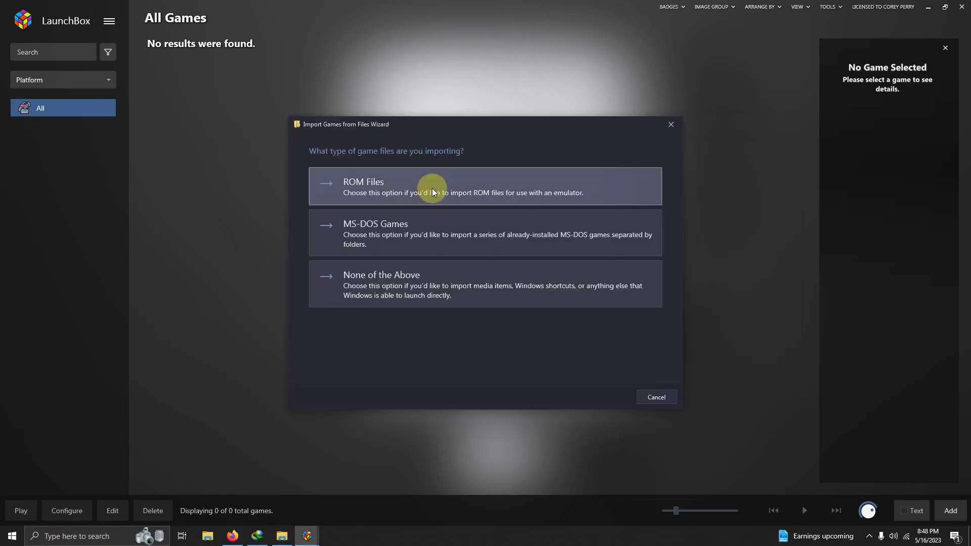
Choose to import the games as ROM files for the Sony Playstation platform.
left_click(433, 191)
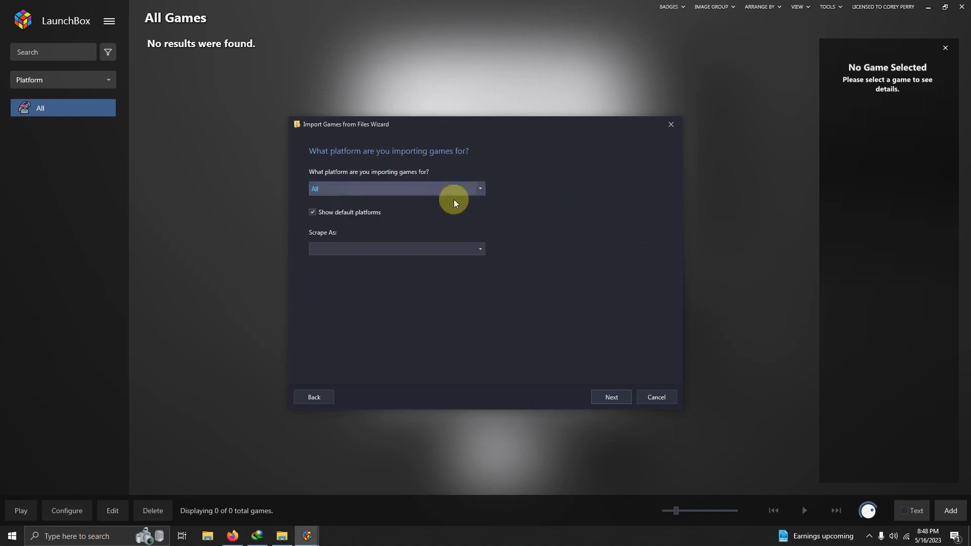
left_click(481, 190)
scroll(449, 306, "down", 20)
left_click(440, 254)
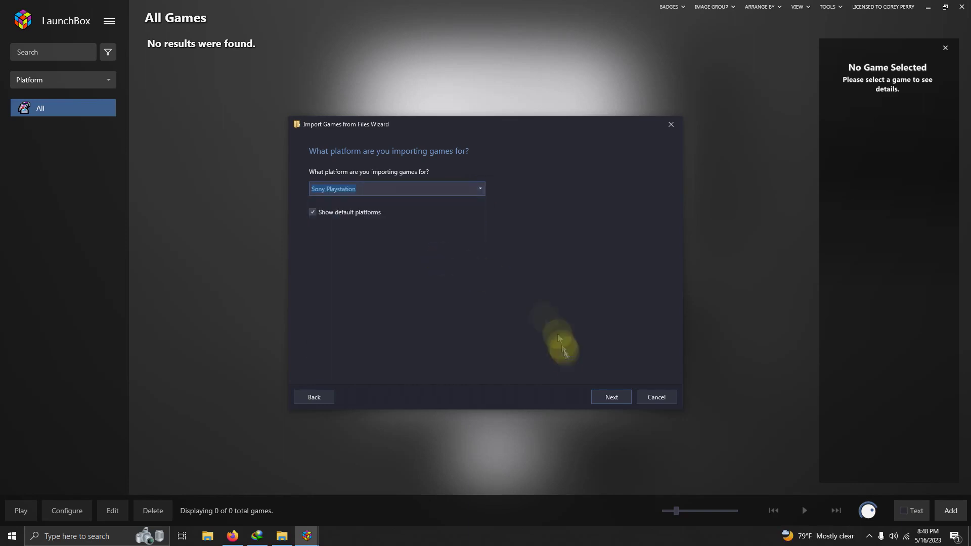
left_click(609, 397)
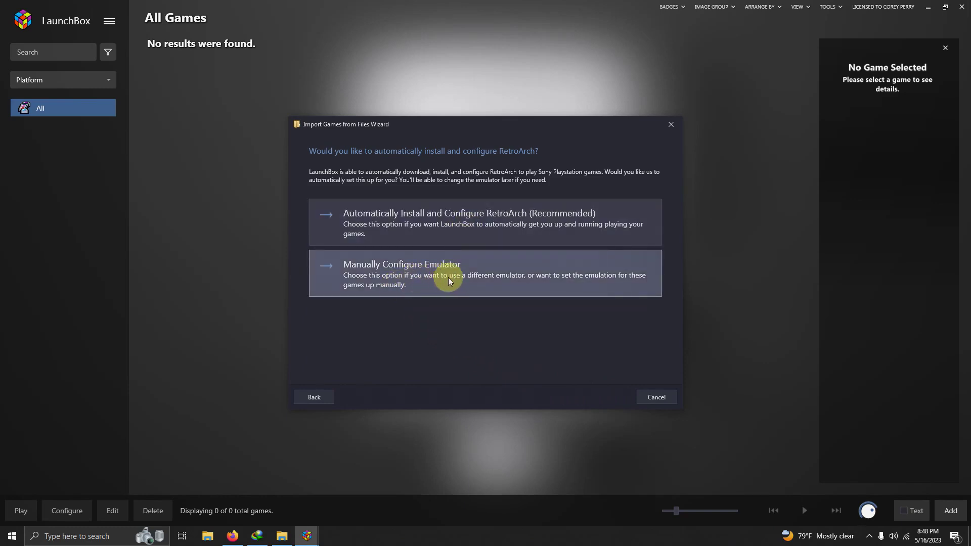
Choose manual emulator configuration with DuckStation and keep the game files in their current location.
left_click(418, 278)
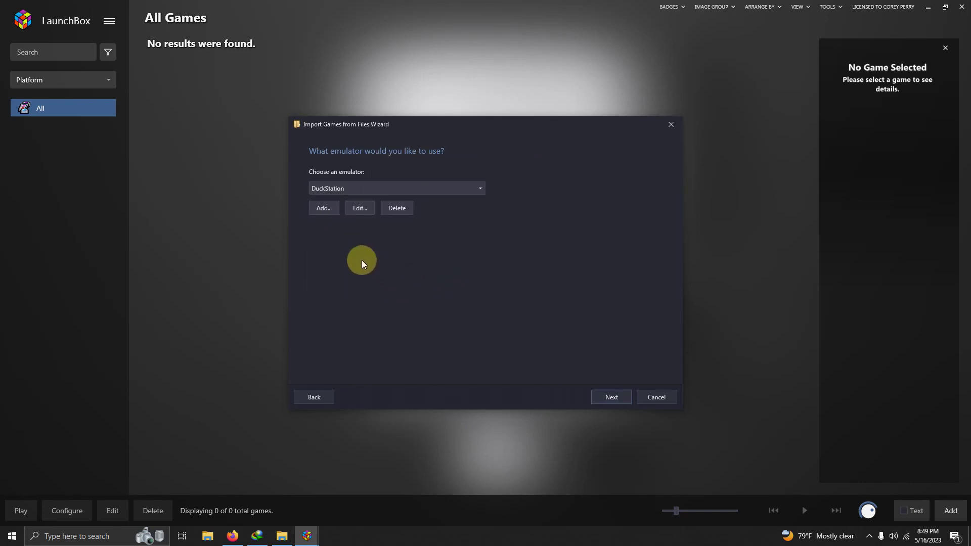
left_click(602, 399)
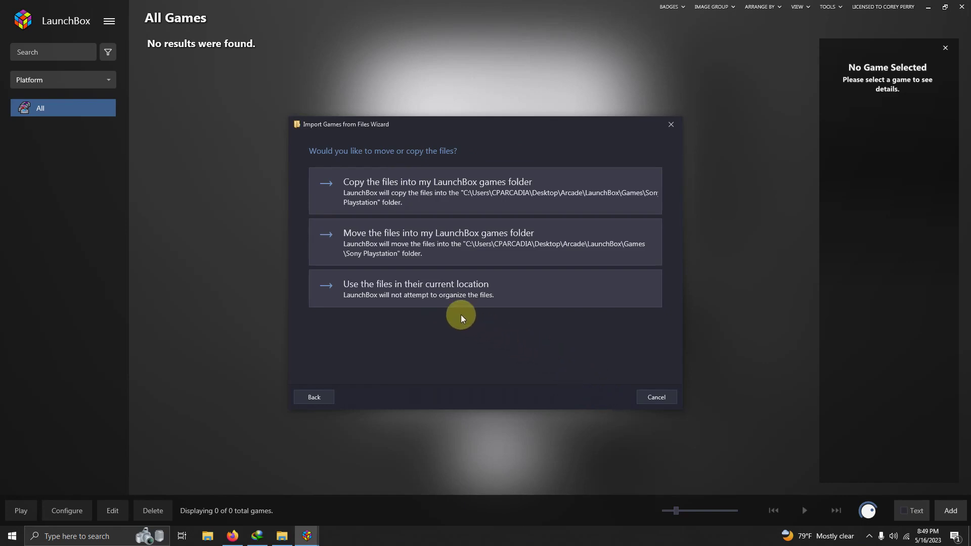
left_click(453, 296)
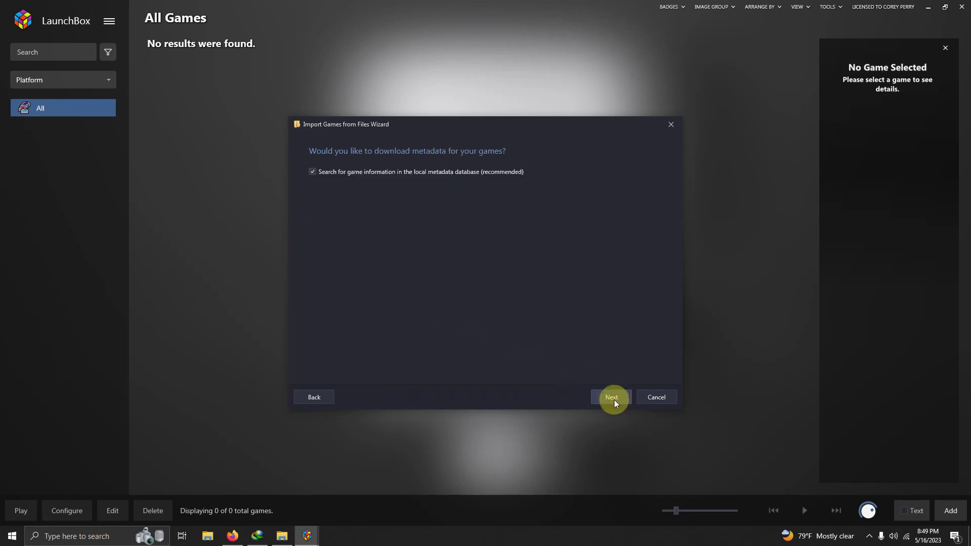
Accept the metadata search and remaining default import options, and finish importing Gran Turismo, Mega Man Legends 2 and Tekken 2.
left_click(612, 398)
left_click(612, 398)
left_click(614, 400)
left_click(614, 399)
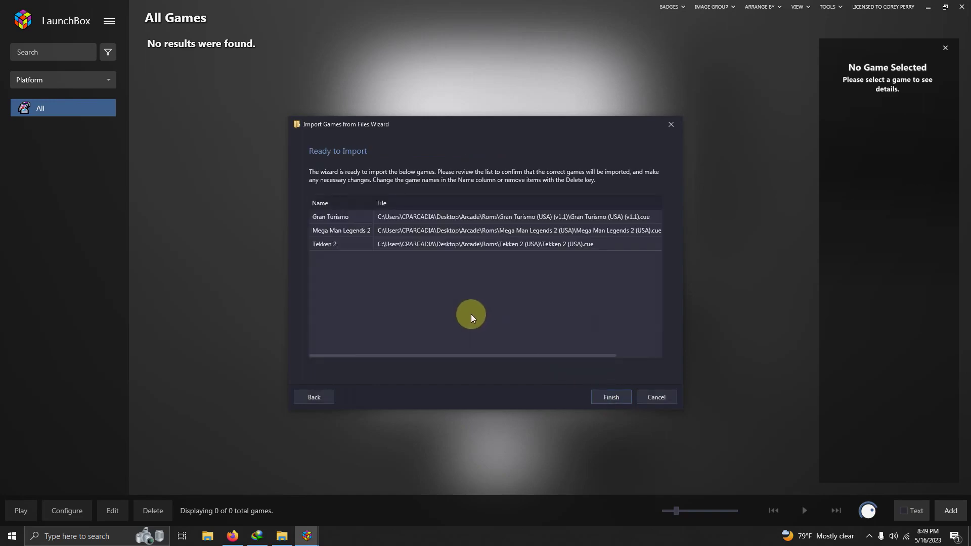
left_click(603, 399)
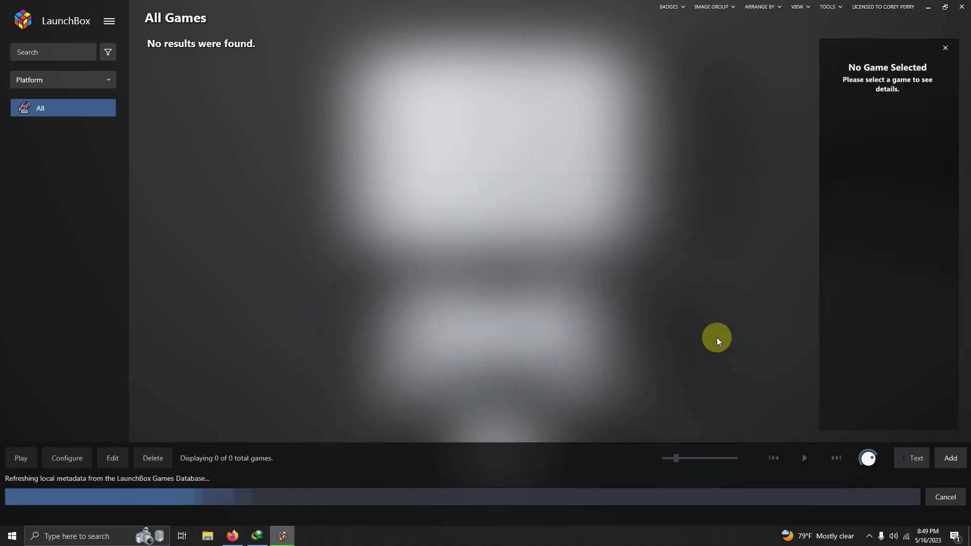